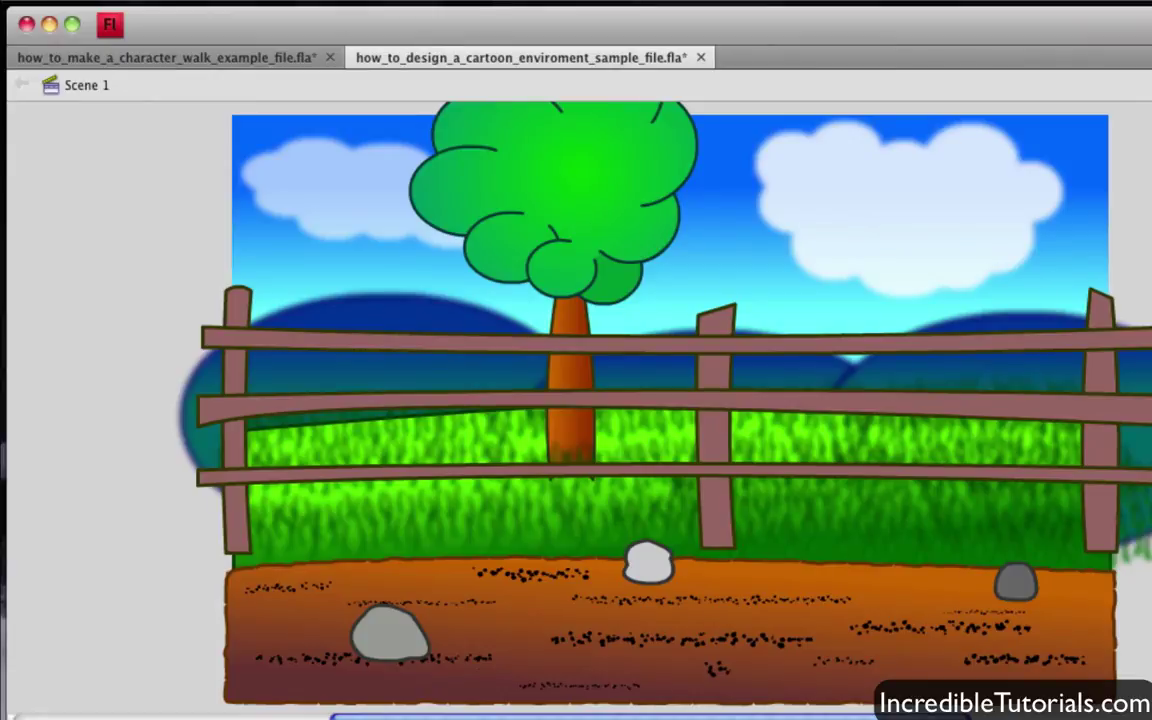
Select the walking character in the walk file and play its walk cycle
click(266, 57)
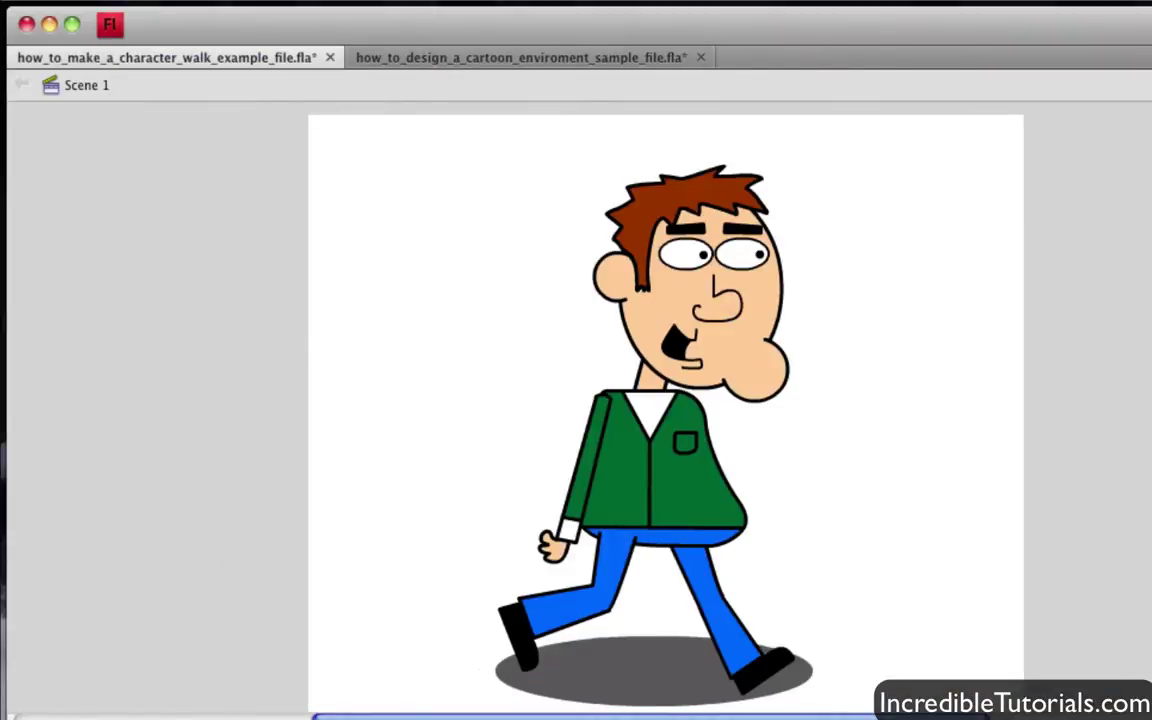
key(super+a)
key(Return)
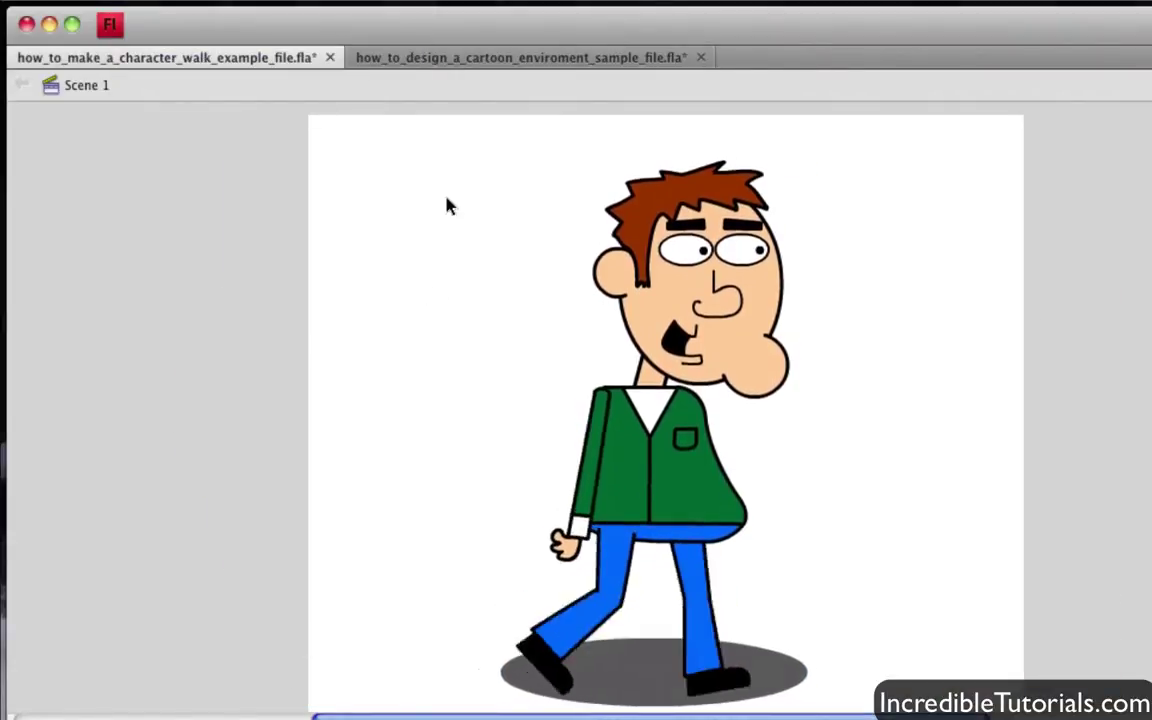
click(478, 60)
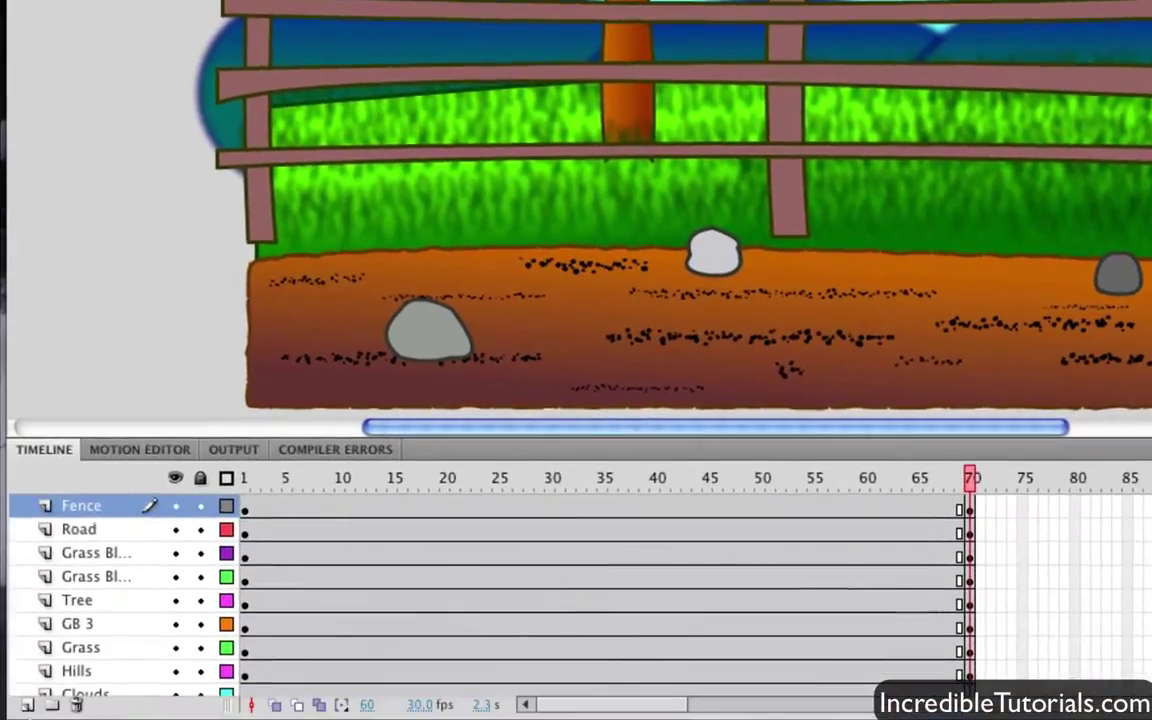
Paste the character into a new environment layer, replacing the existing library items
click(26, 705)
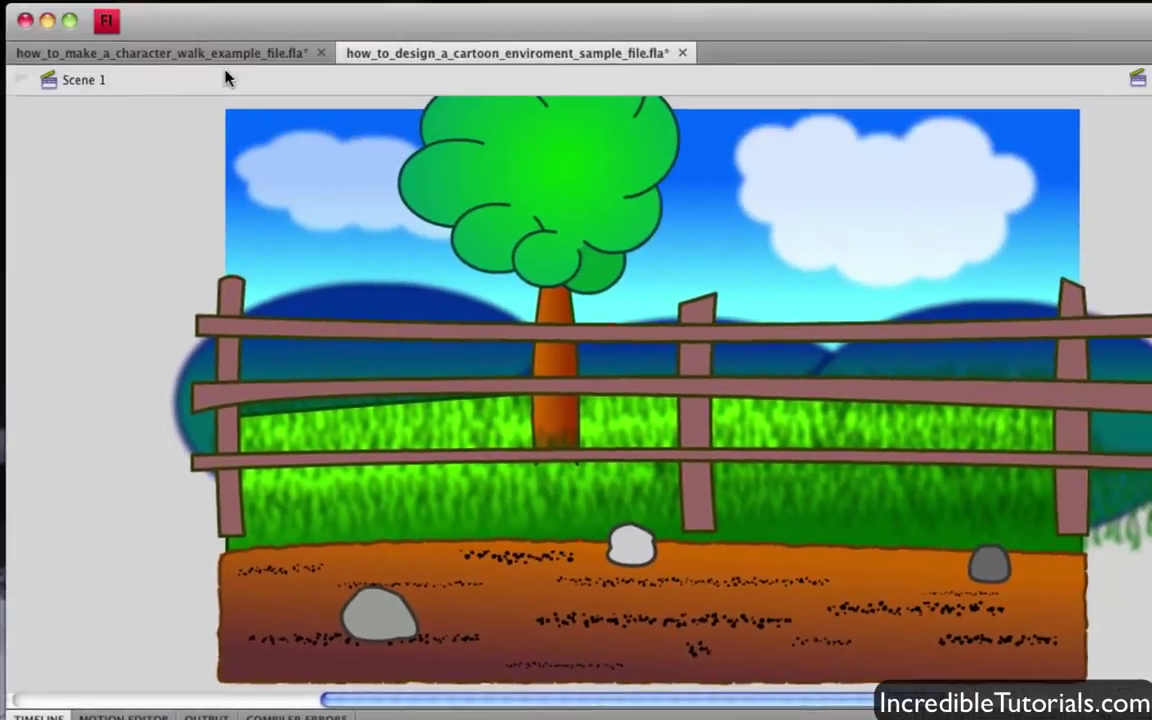
click(222, 56)
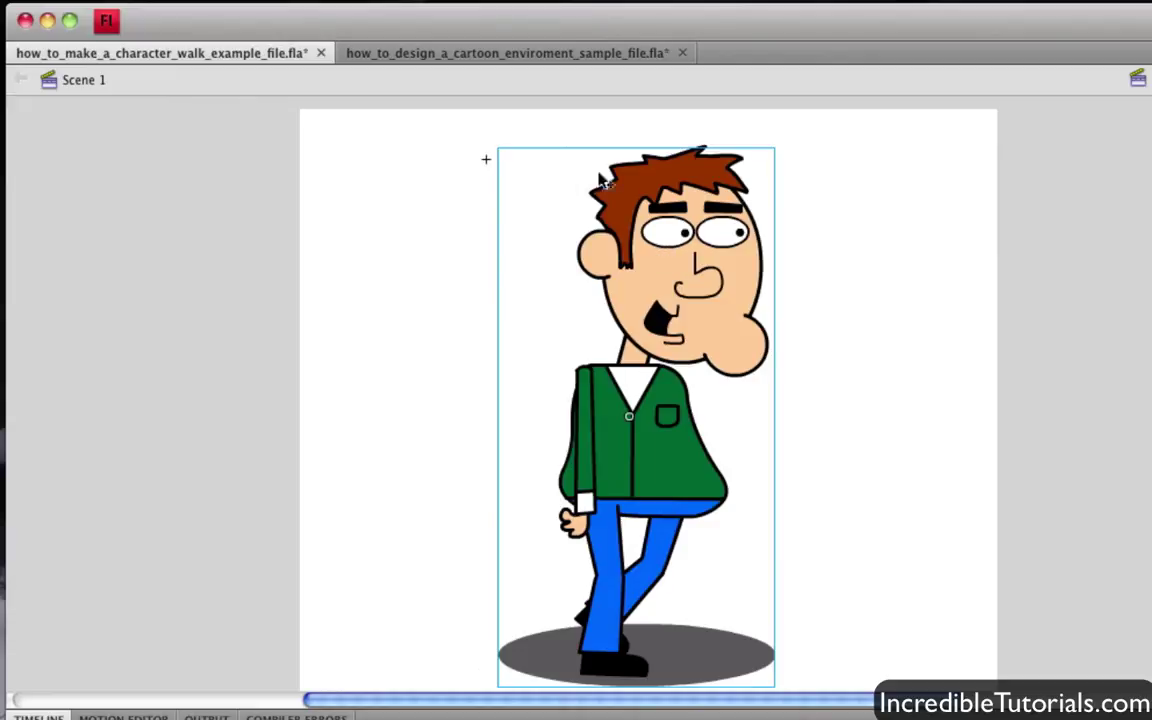
click(545, 58)
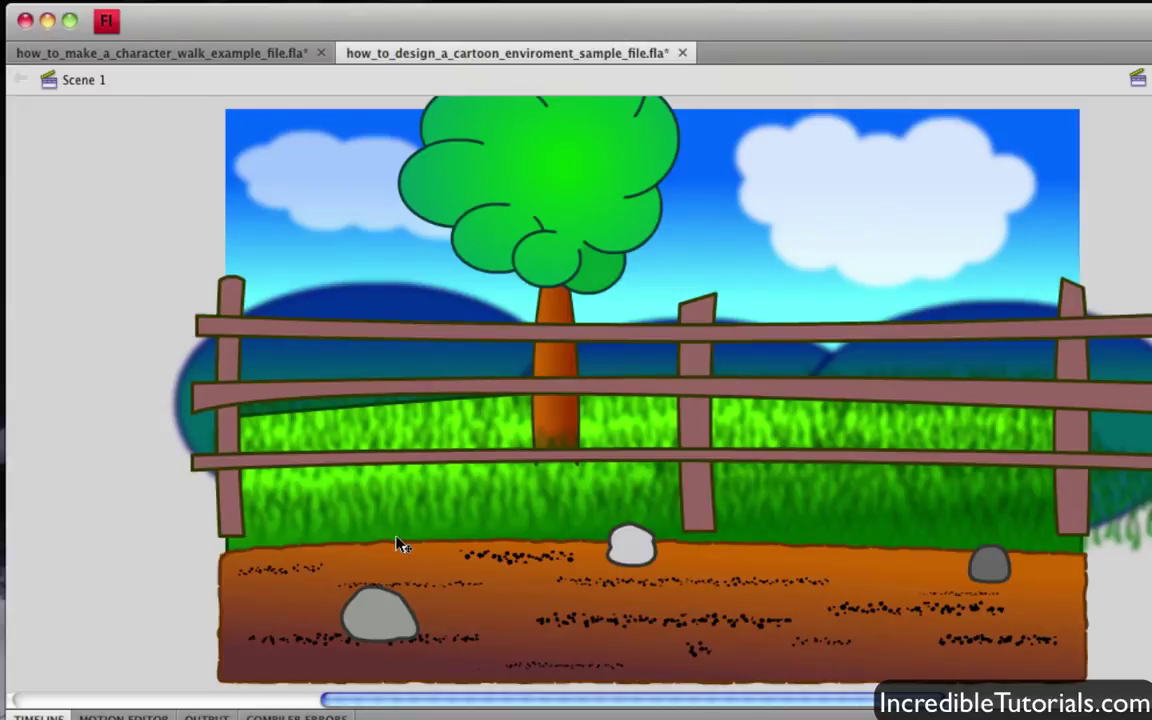
key(super+v)
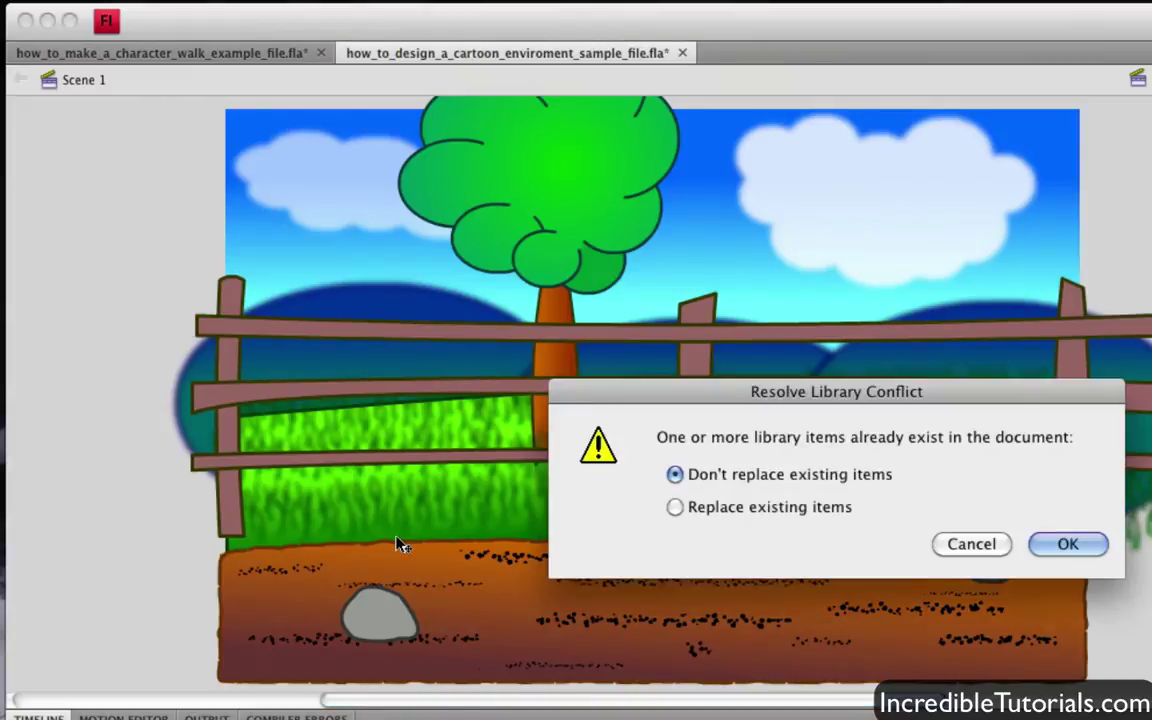
click(793, 509)
click(1066, 544)
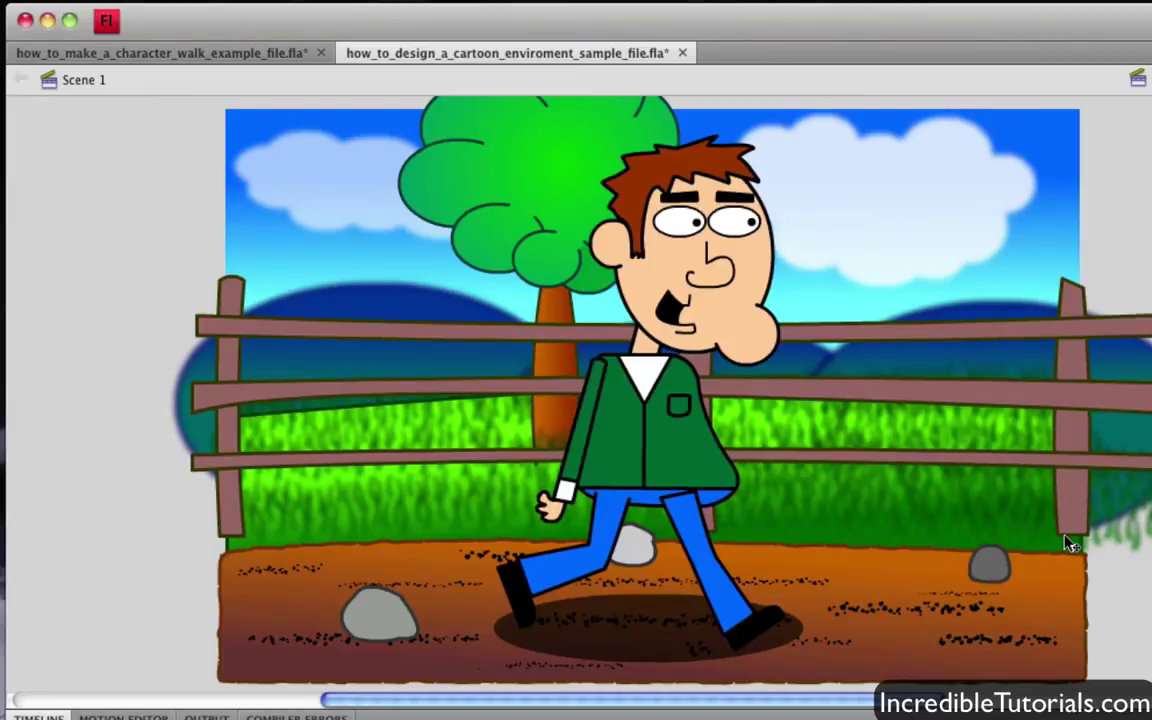
Drag the walking character about 105 px left onto the road before the tree
click(727, 338)
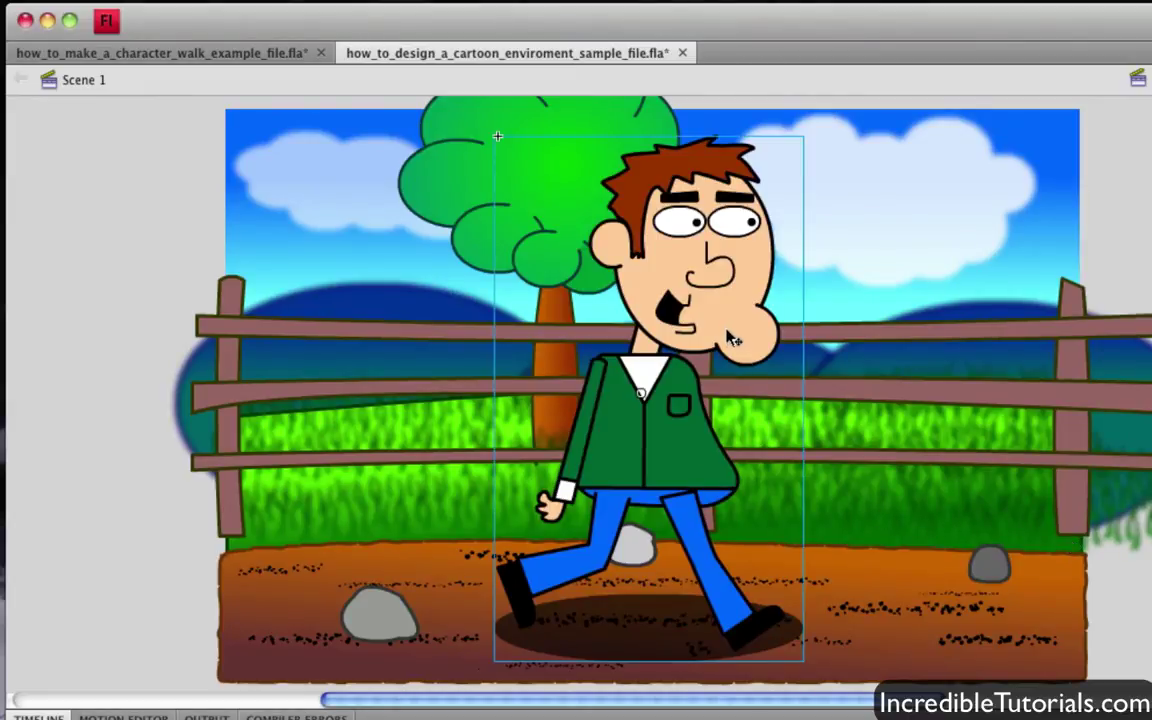
drag(727, 338, 624, 340)
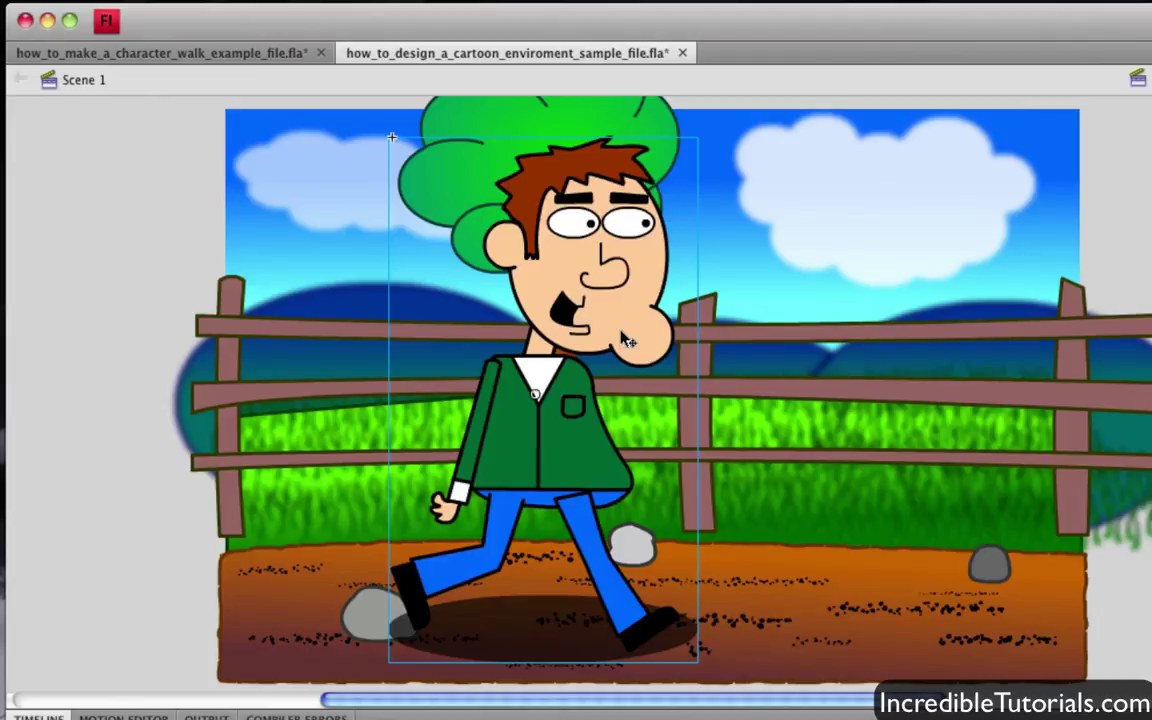
Delete the pasted character and show the character walk file's four-symbol library
key(Delete)
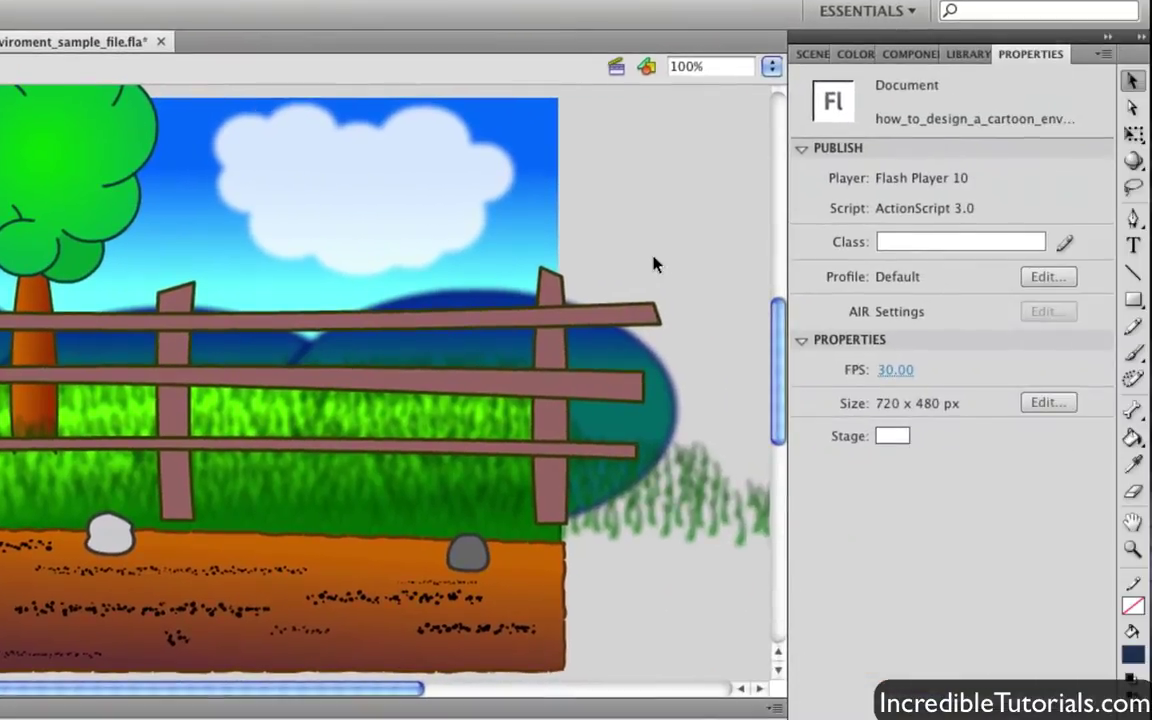
click(967, 58)
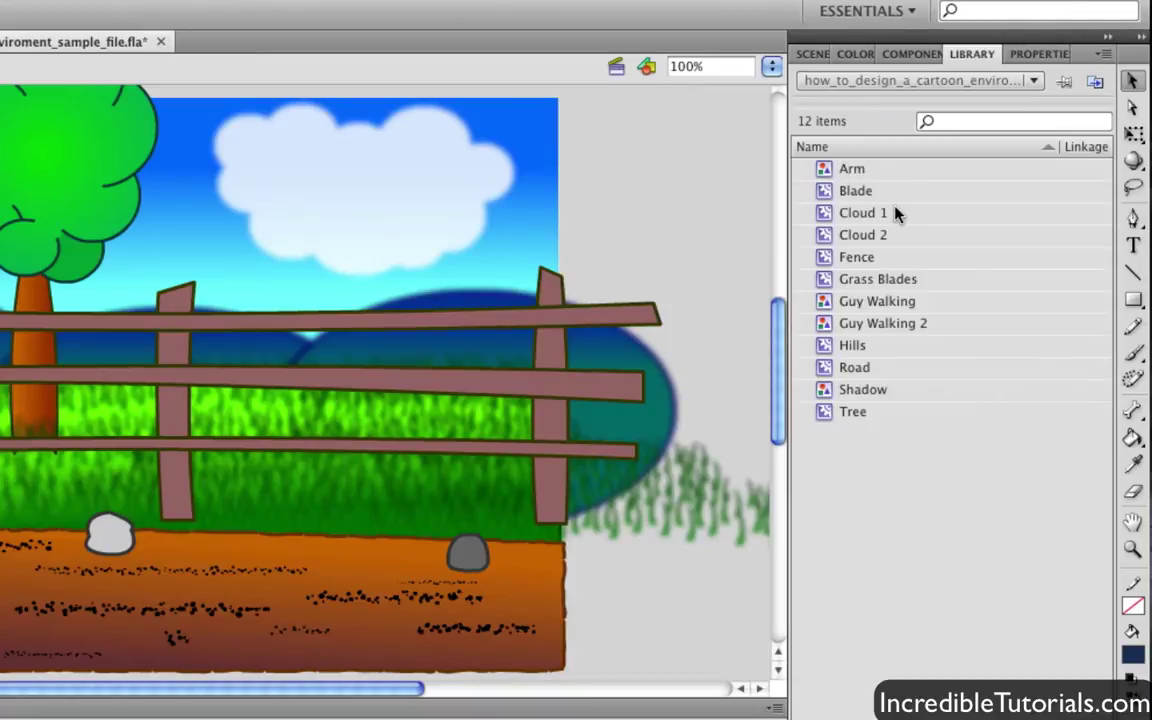
click(1033, 82)
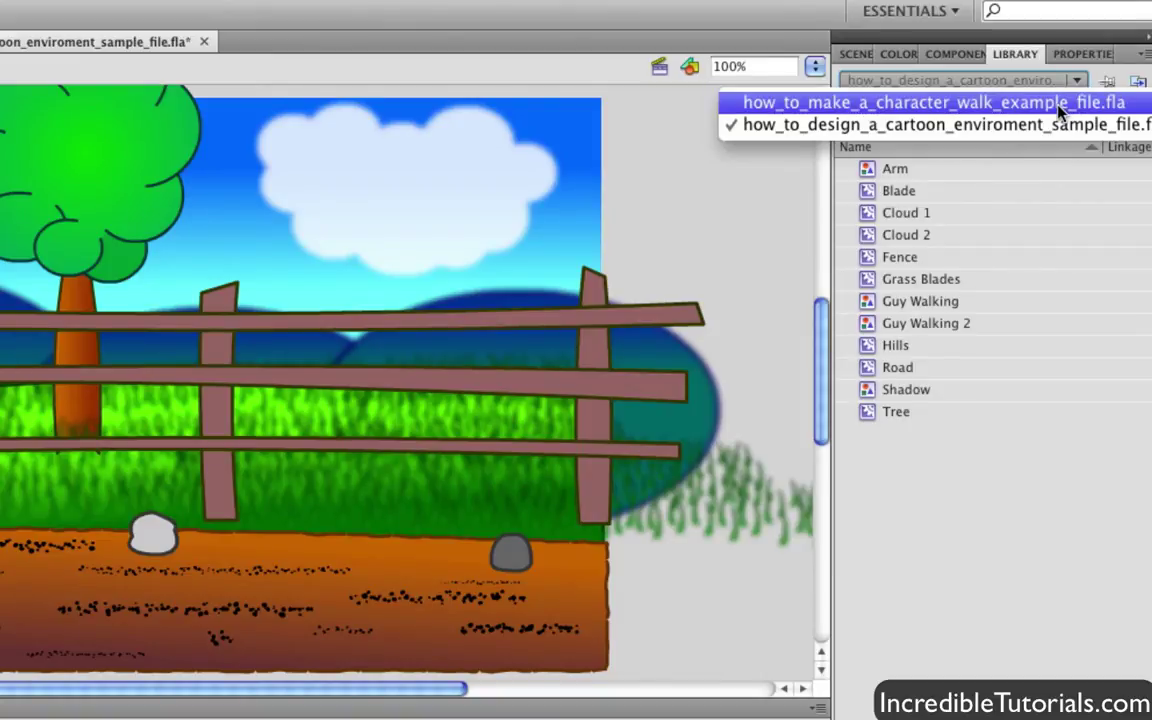
click(1058, 104)
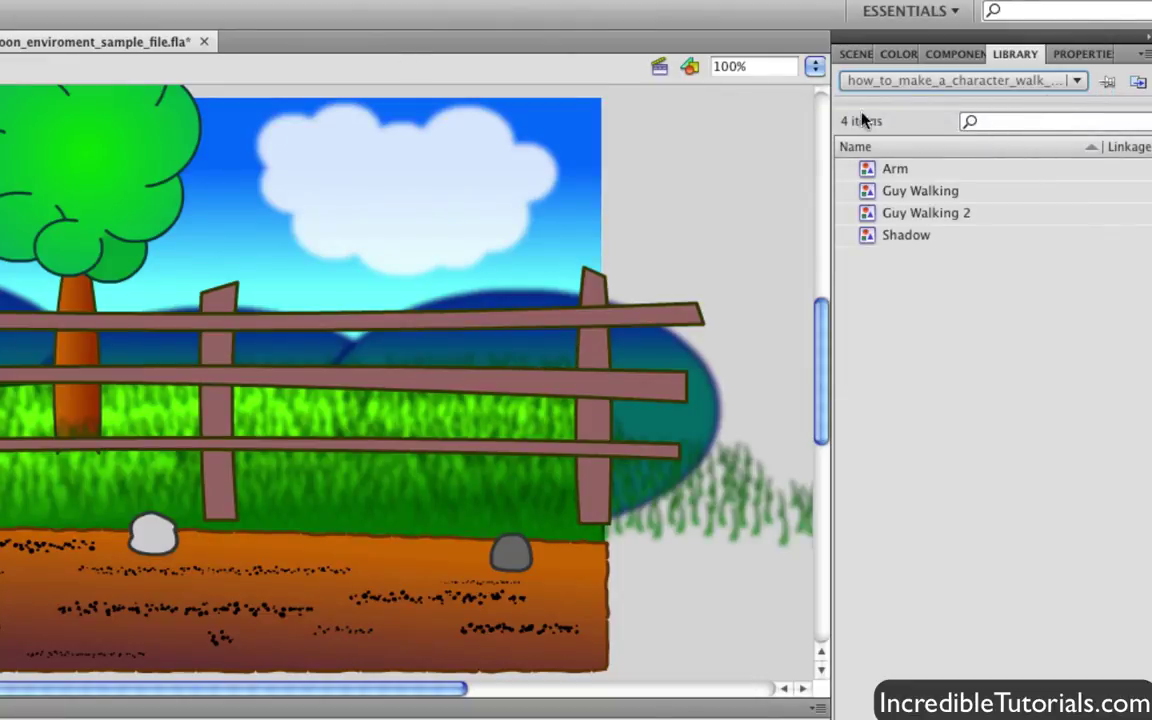
key(ctrl+Tab)
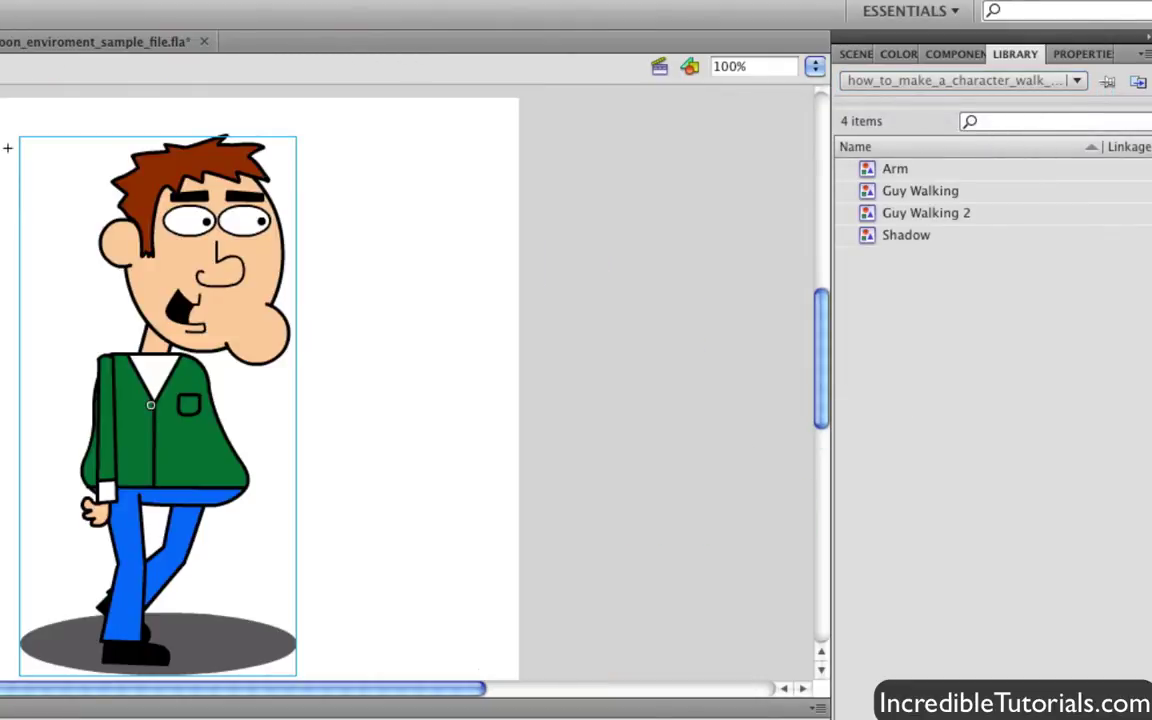
Drag Guy Walking 2 onto the environment stage, replace conflicting items, and lower him slightly
click(8, 42)
click(890, 82)
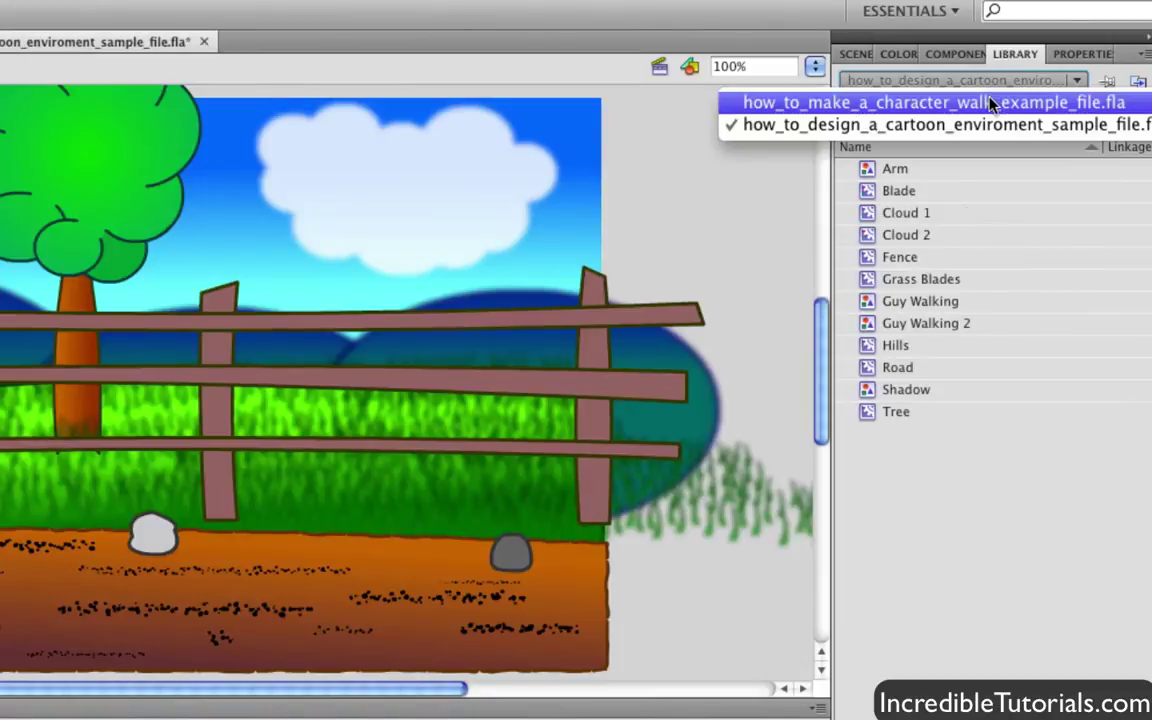
click(890, 96)
click(940, 220)
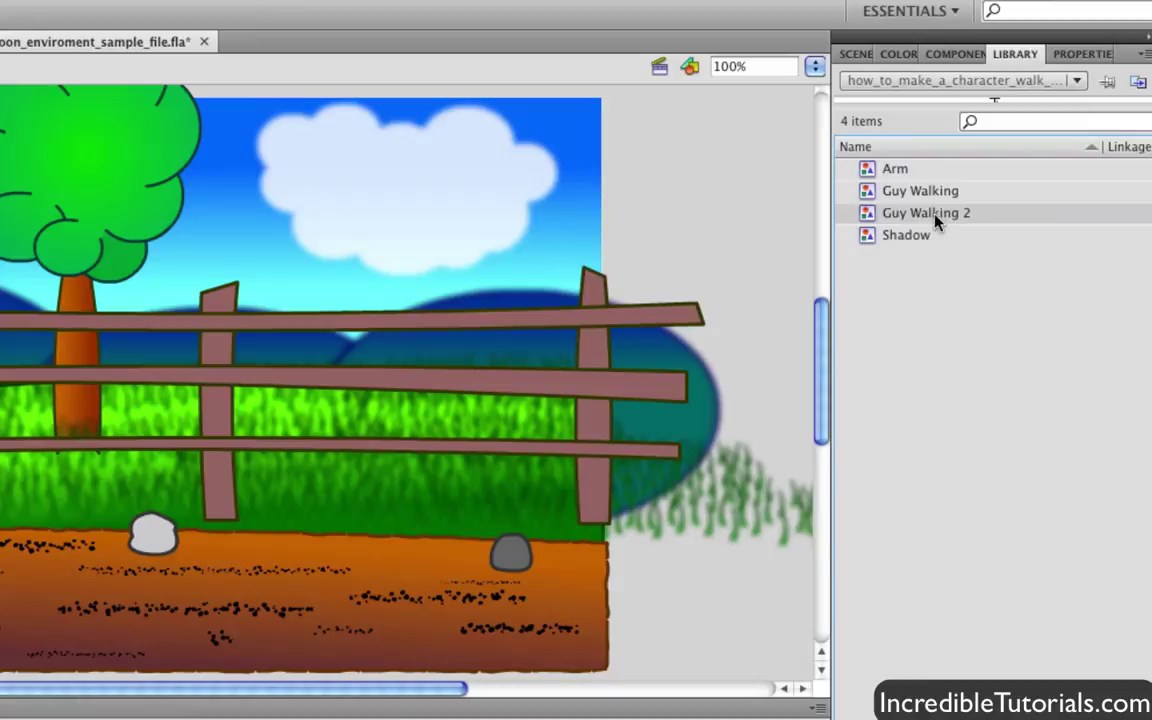
drag(938, 220, 112, 350)
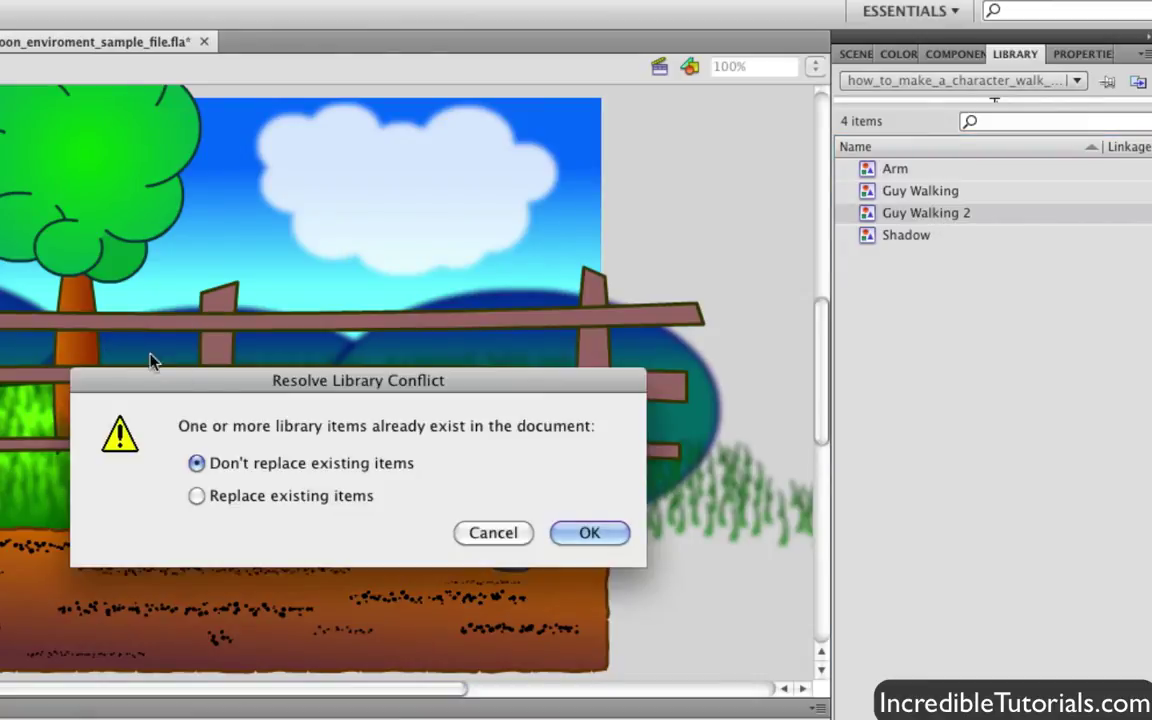
click(328, 500)
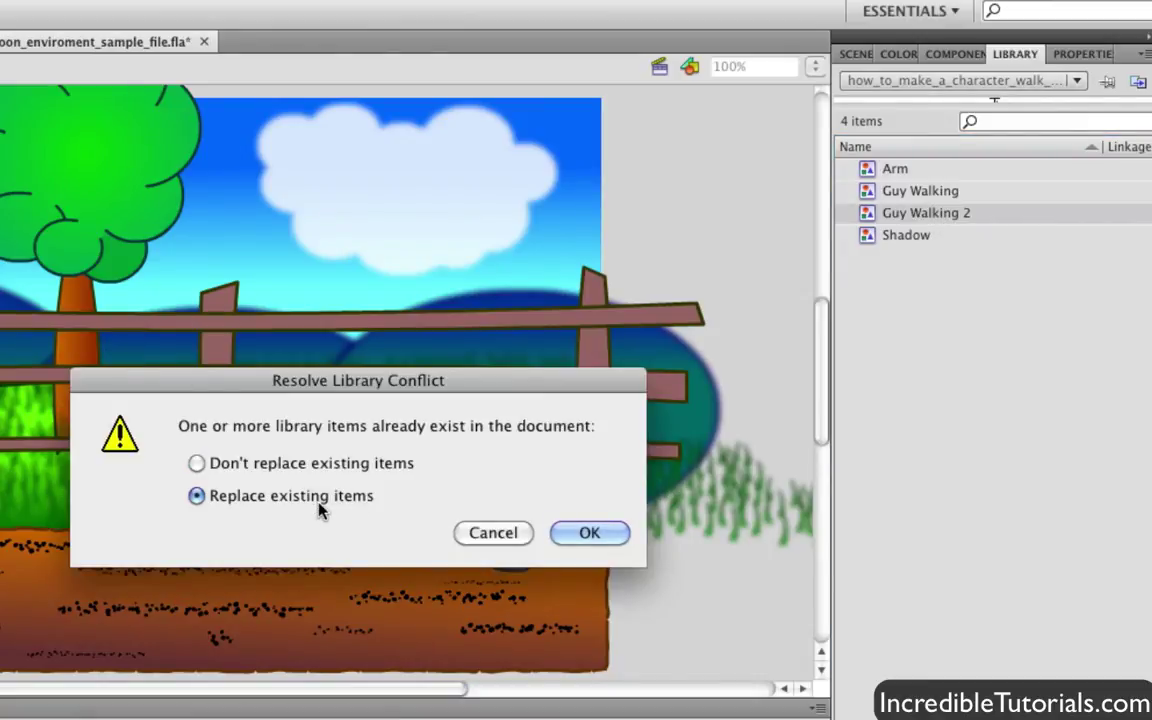
click(604, 540)
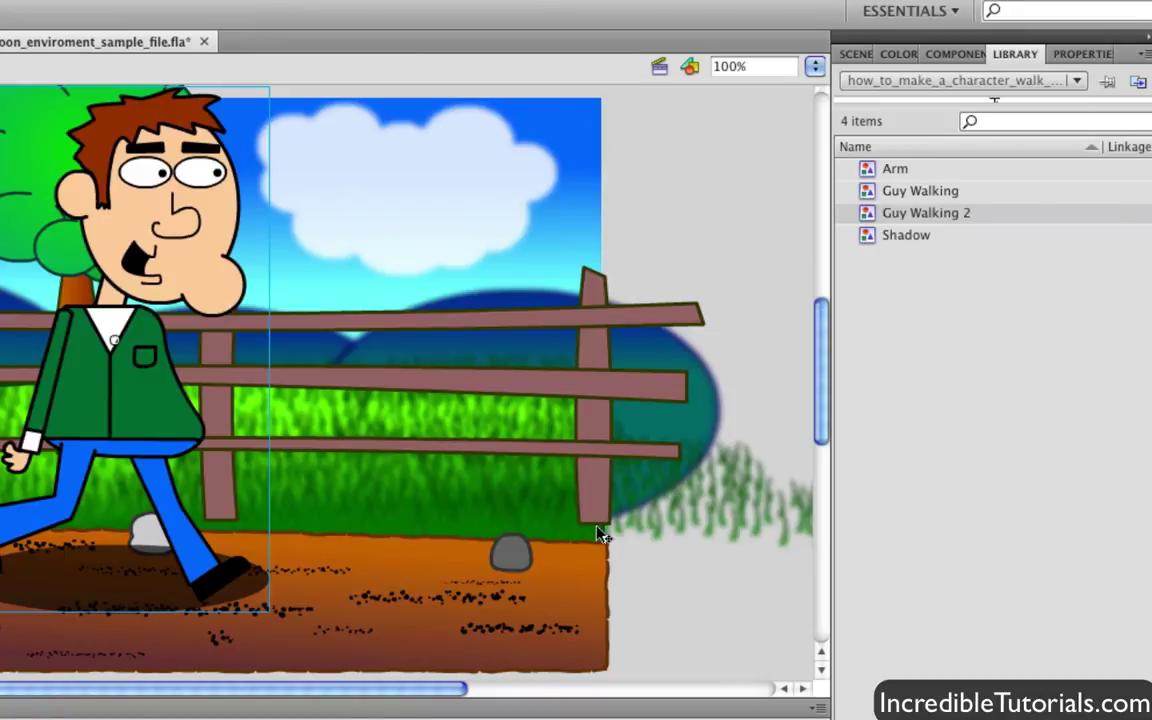
drag(186, 268, 196, 283)
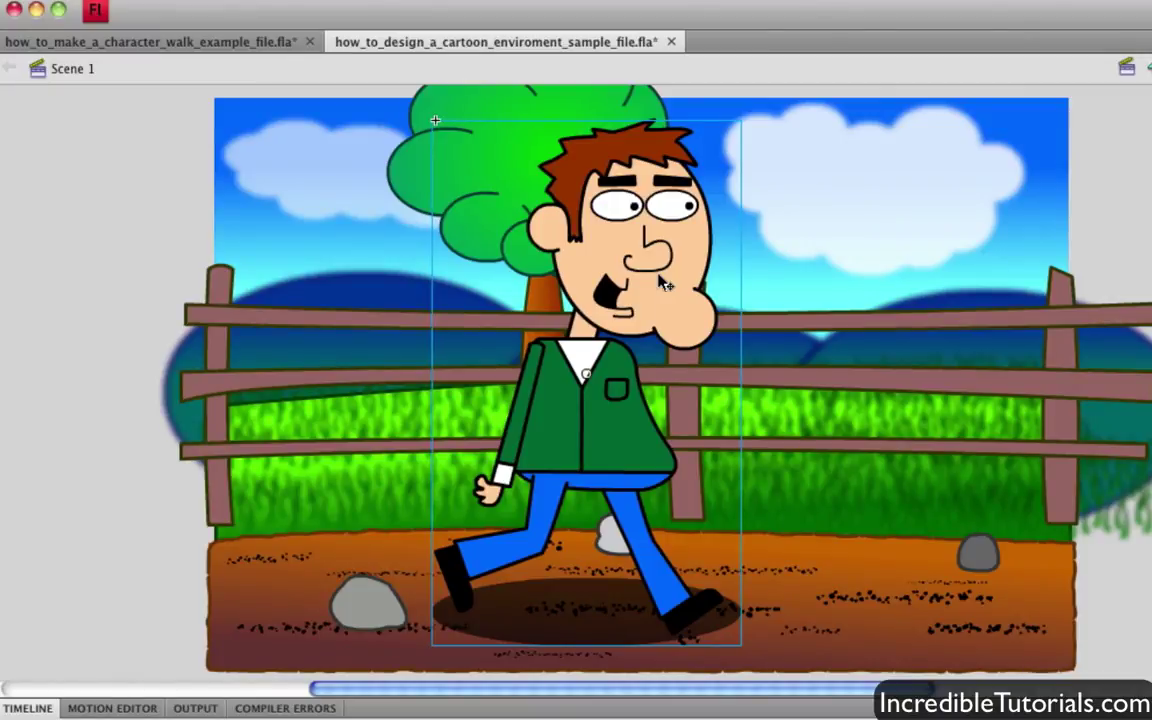
Drag Cloud 1, Grass Blades and Hills from the environment library onto the character-walk stage
click(254, 44)
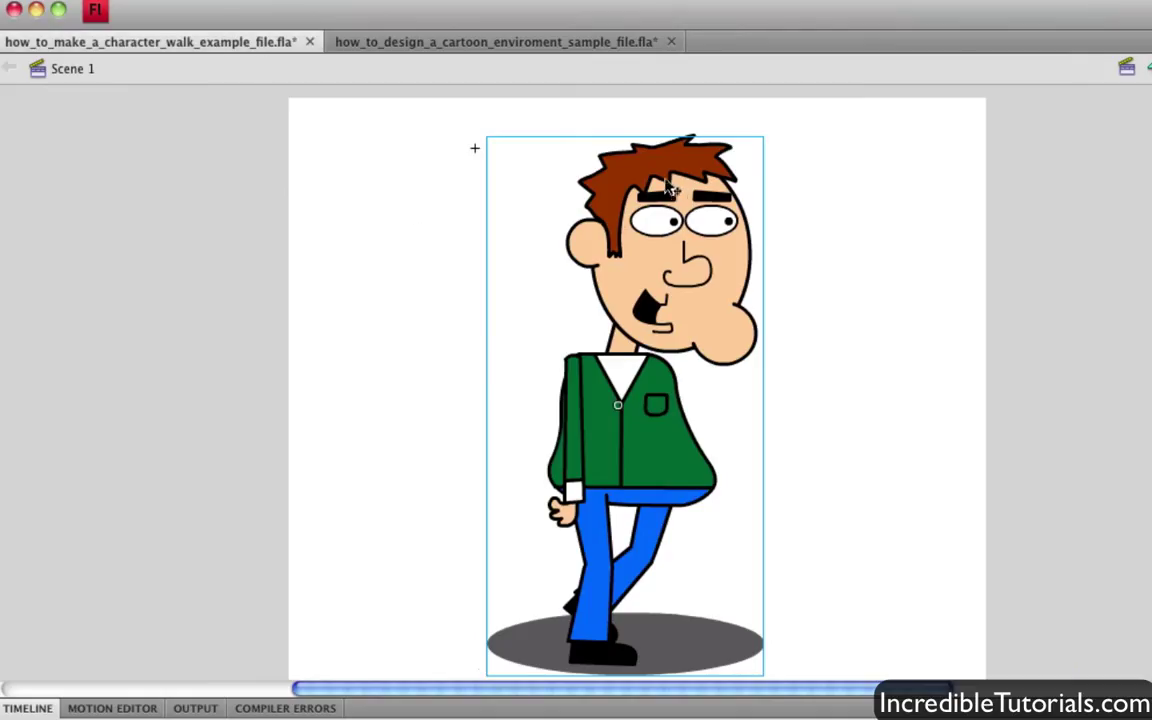
click(505, 45)
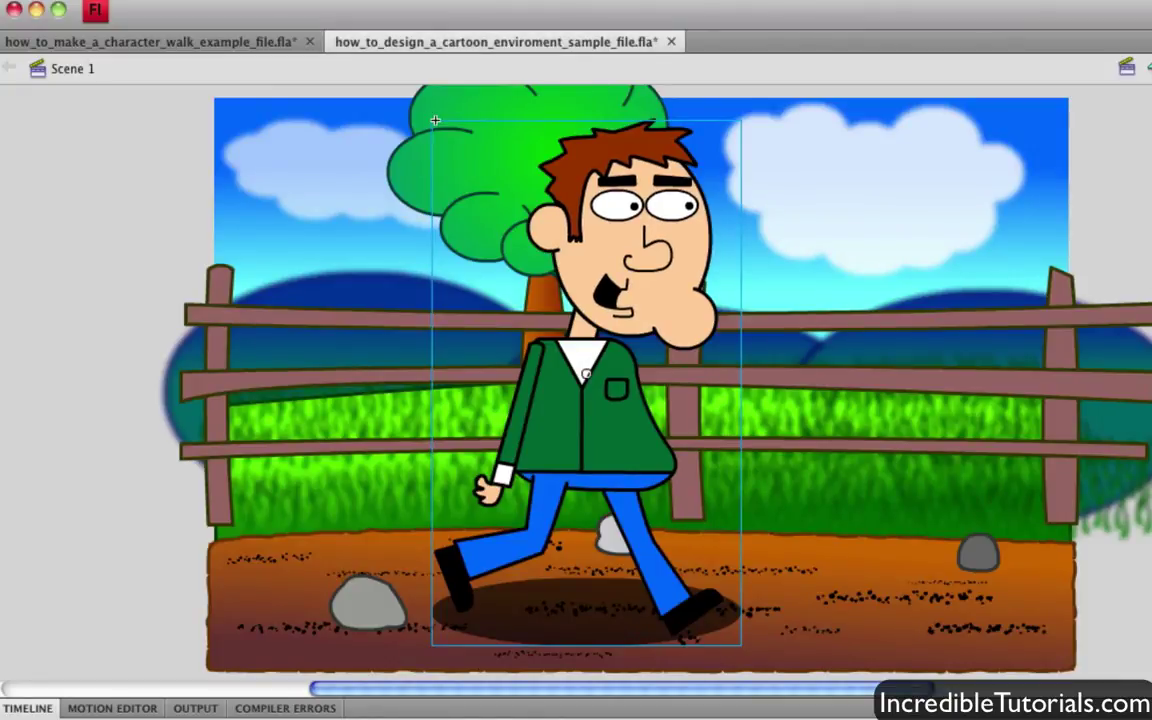
click(237, 45)
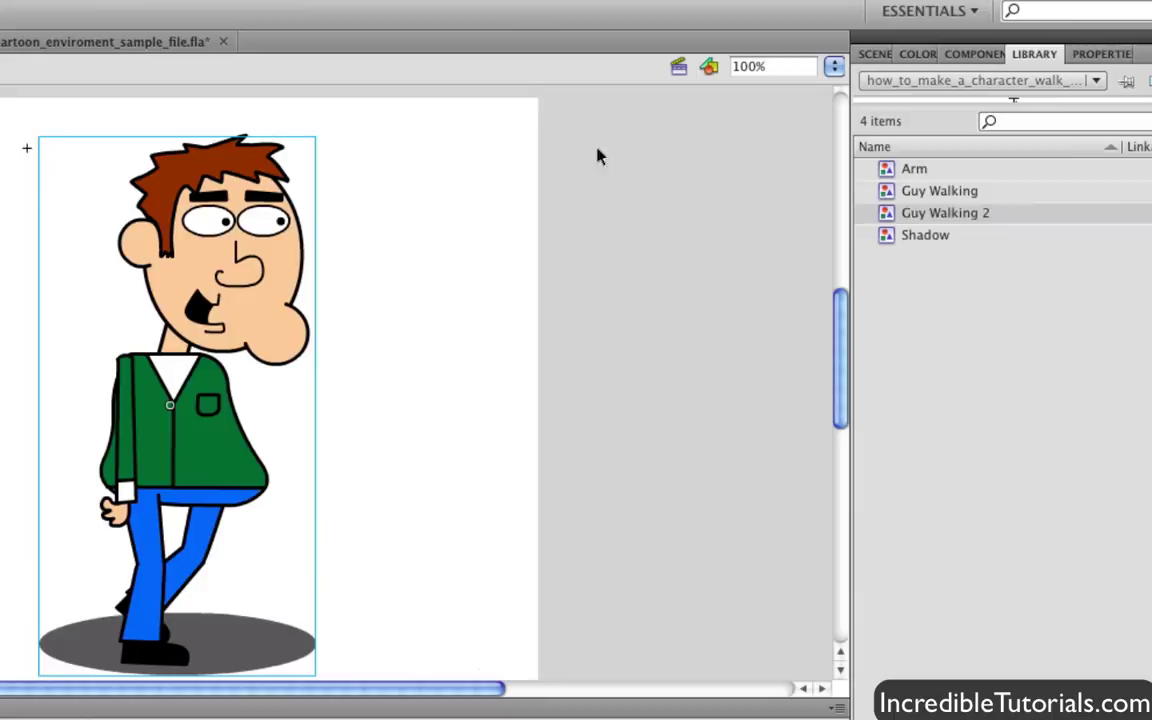
click(1008, 86)
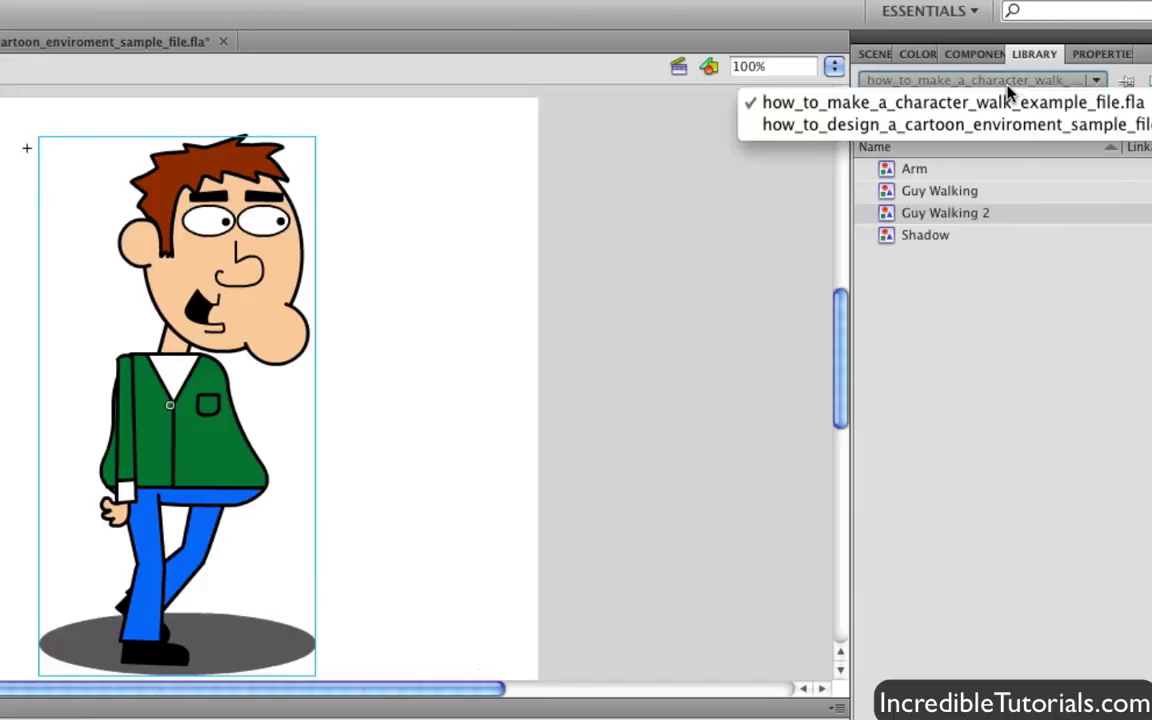
click(1008, 124)
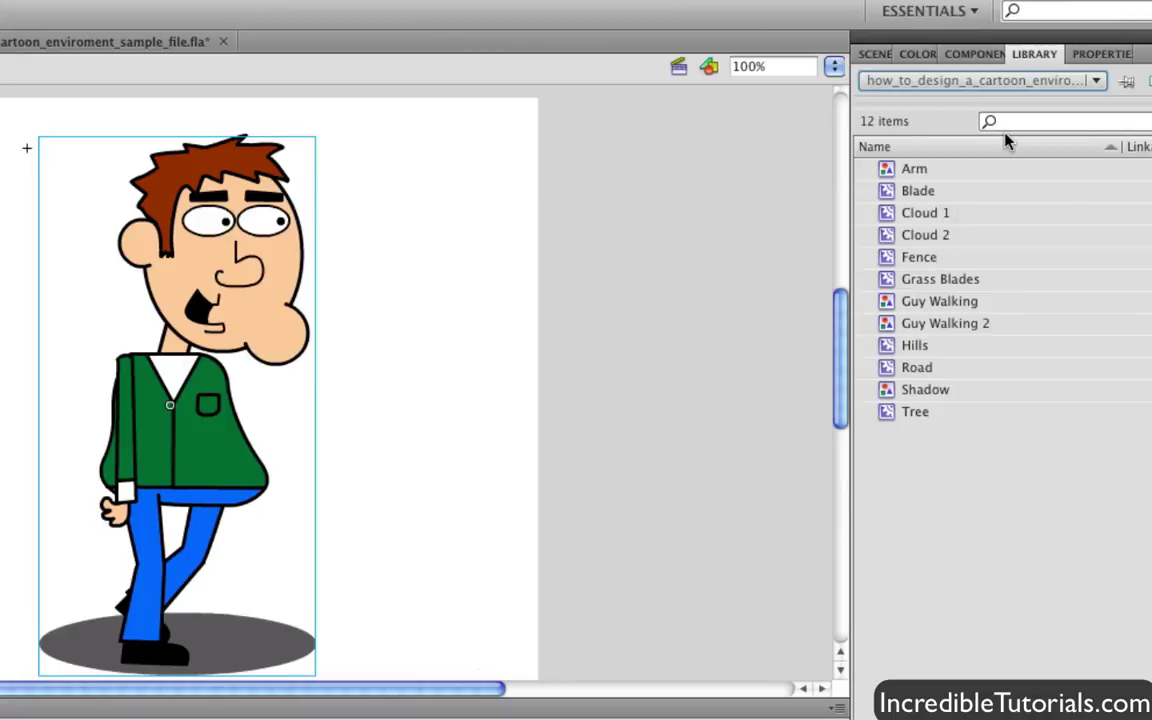
drag(925, 213, 597, 244)
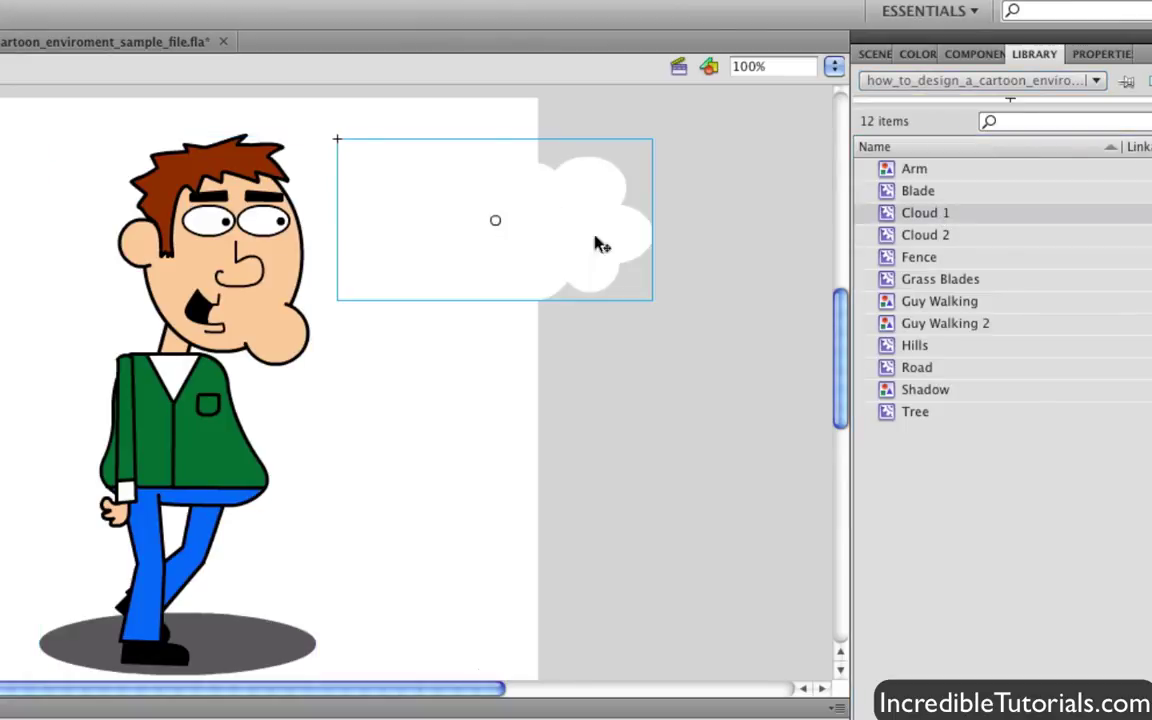
drag(880, 281, 505, 507)
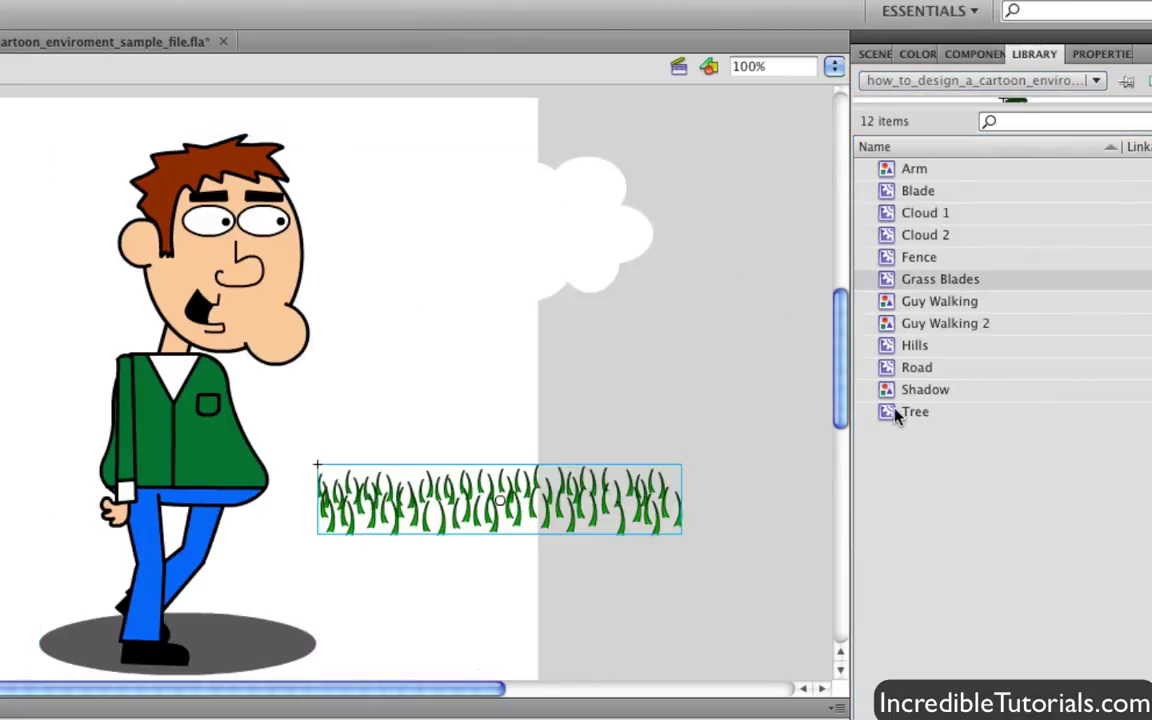
drag(912, 345, 525, 370)
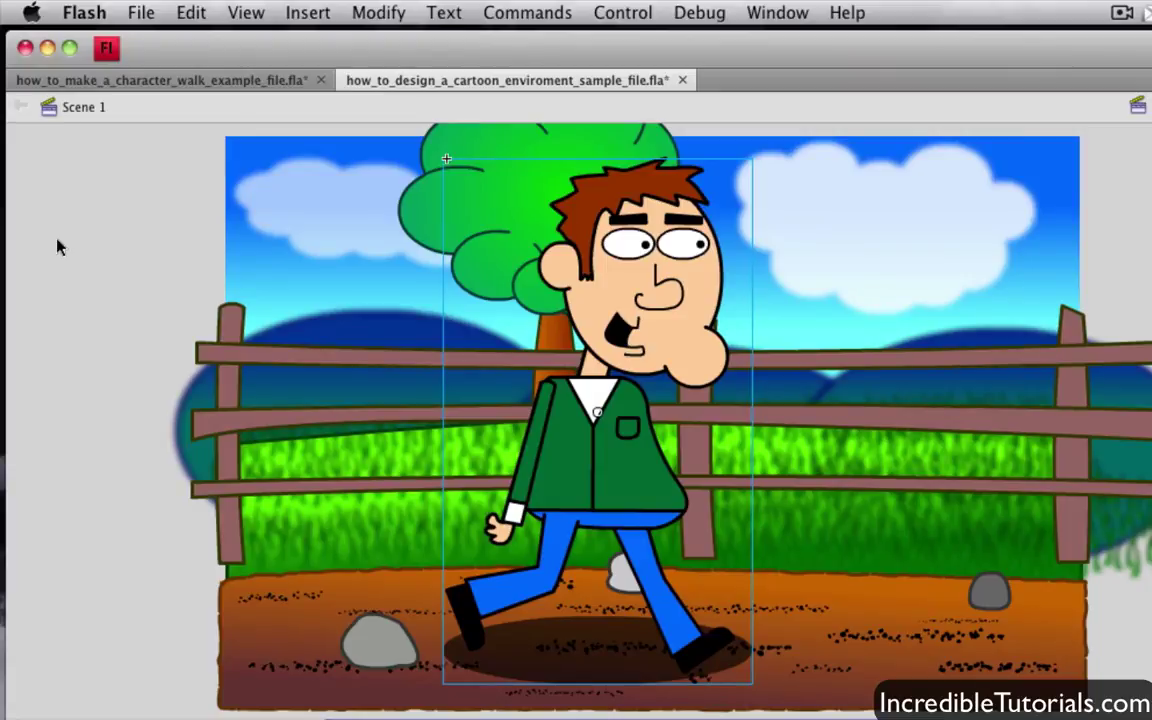
Open blinking.fla as an external library through File > Import
click(141, 12)
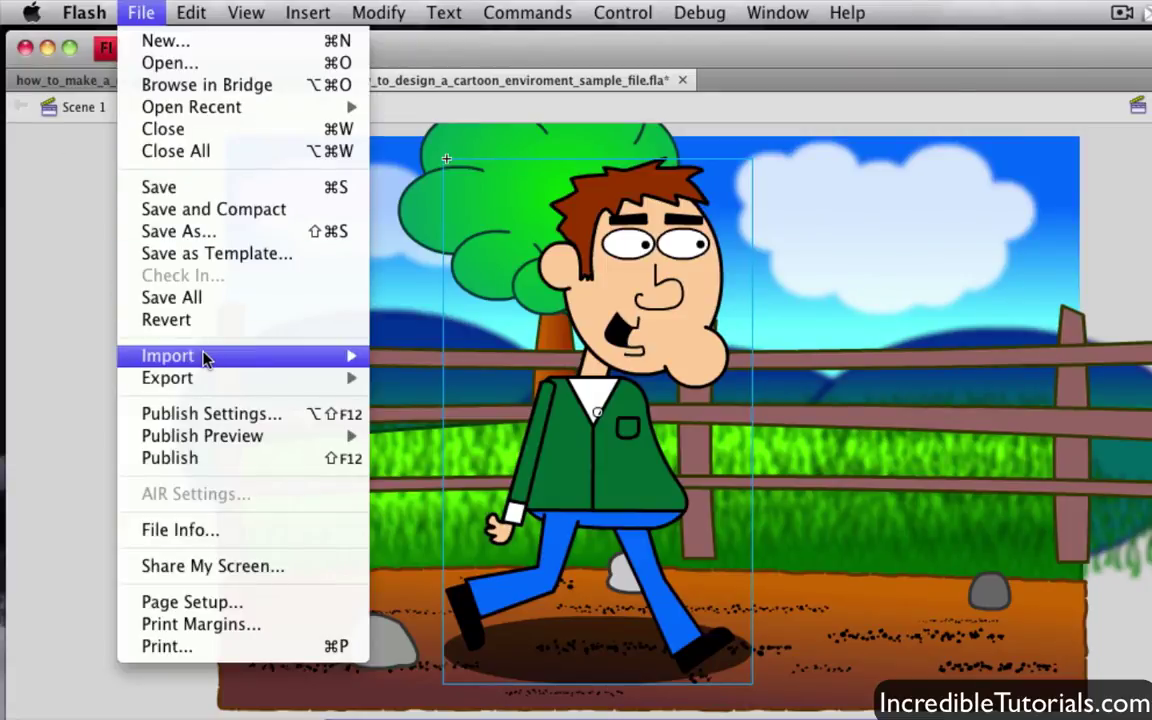
mouse_move(206, 356)
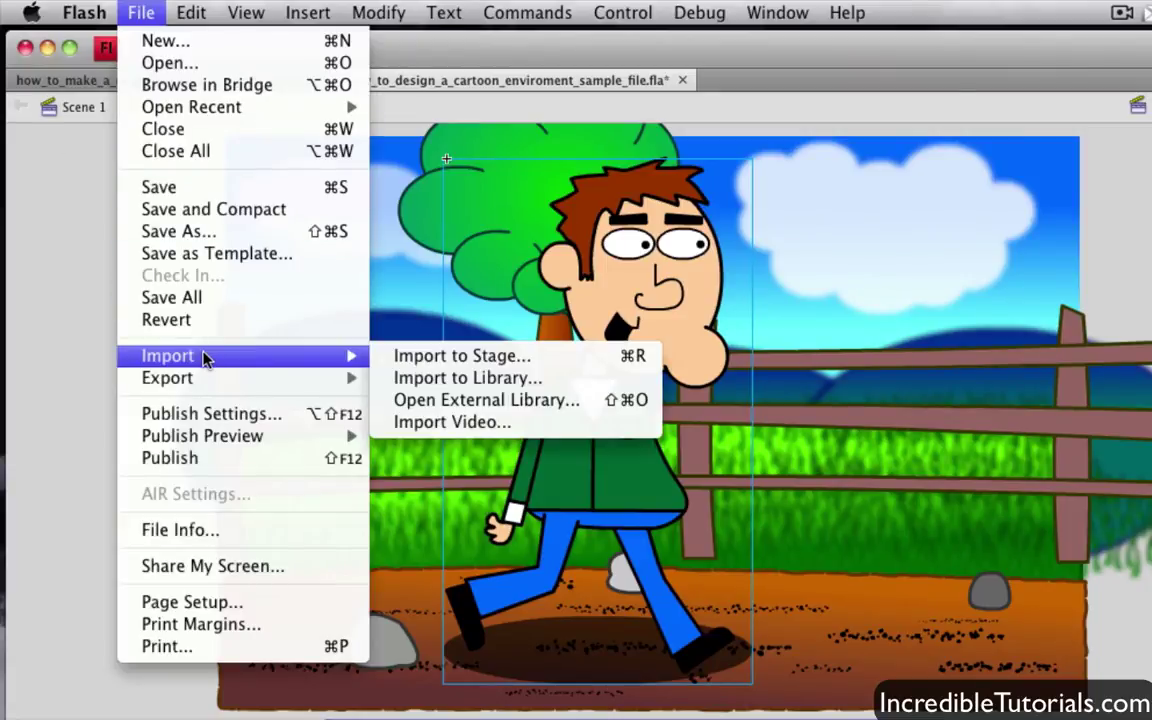
click(465, 401)
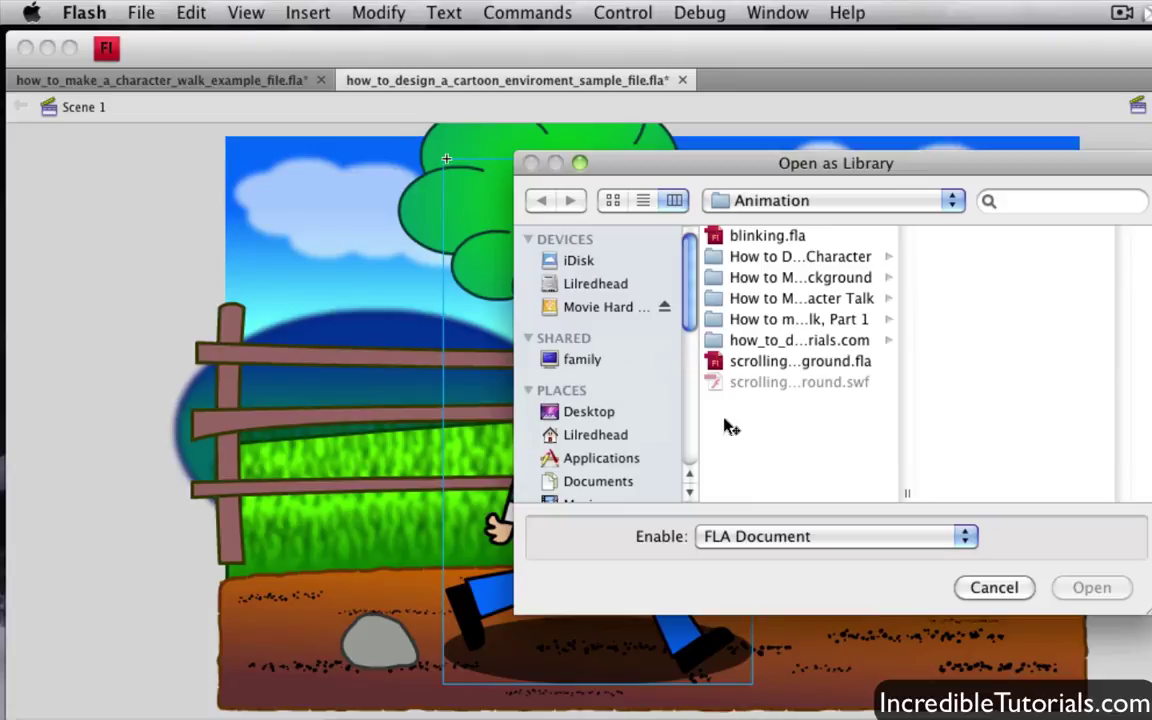
click(766, 238)
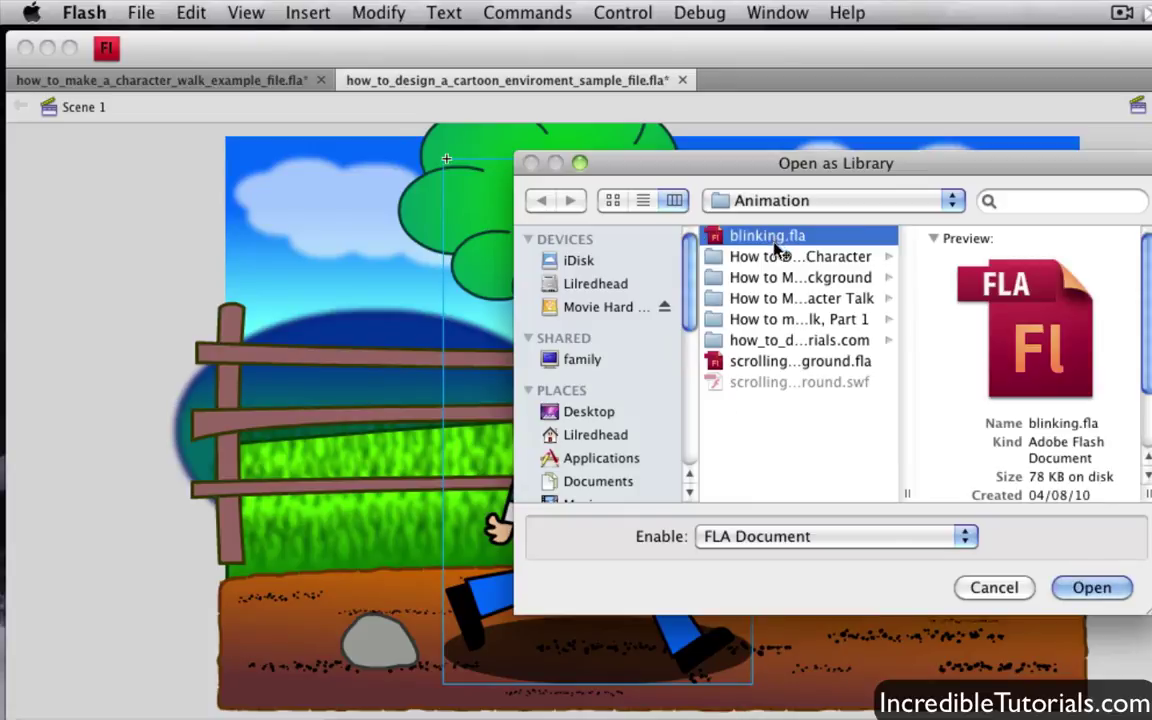
click(1091, 590)
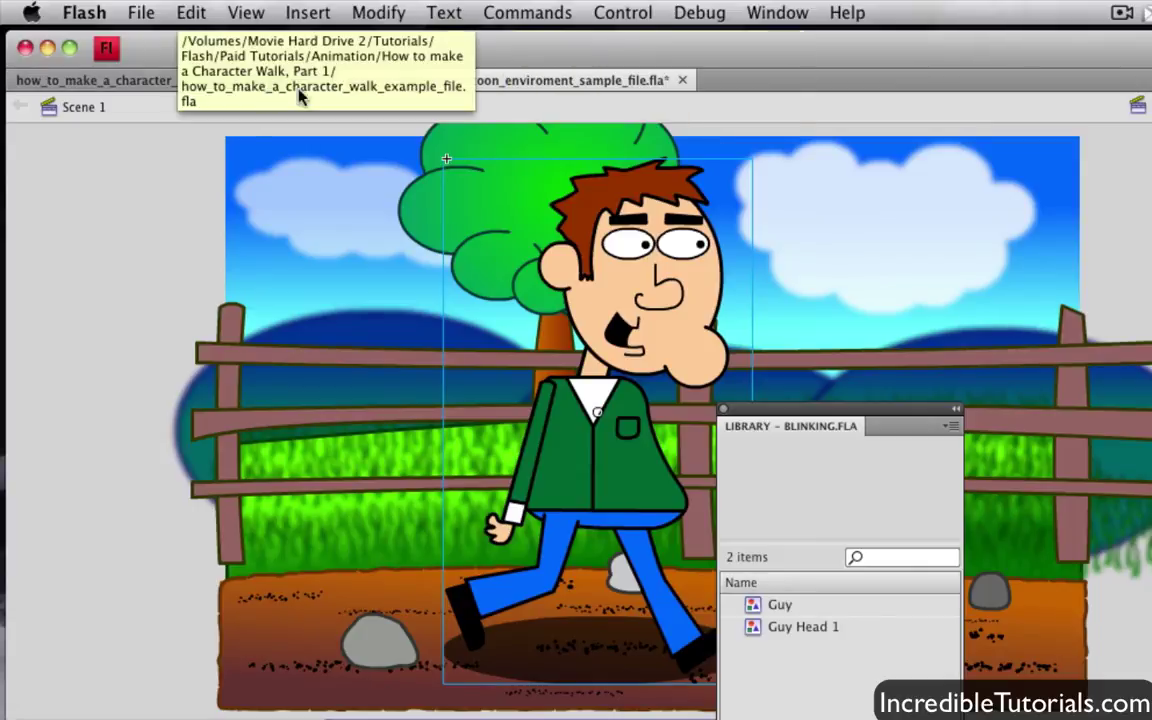
Move the blinking.fla library panel aside and drag Guy Head 1 onto the character-walk stage
drag(812, 413, 1131, 214)
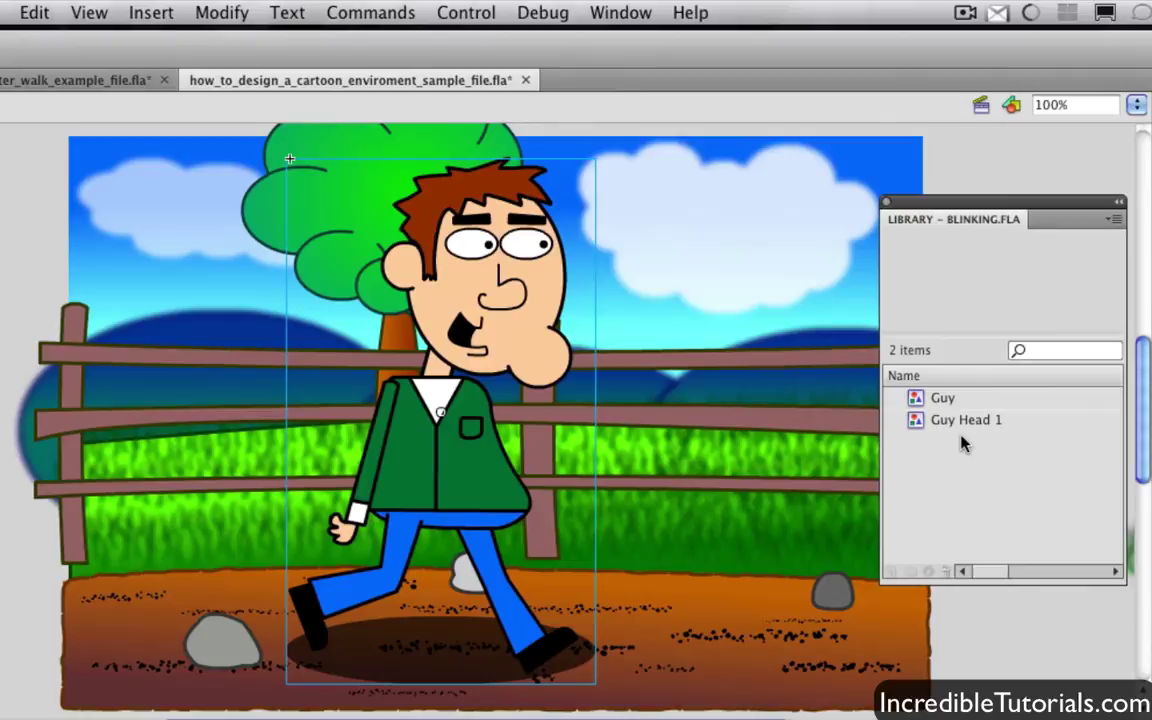
click(66, 79)
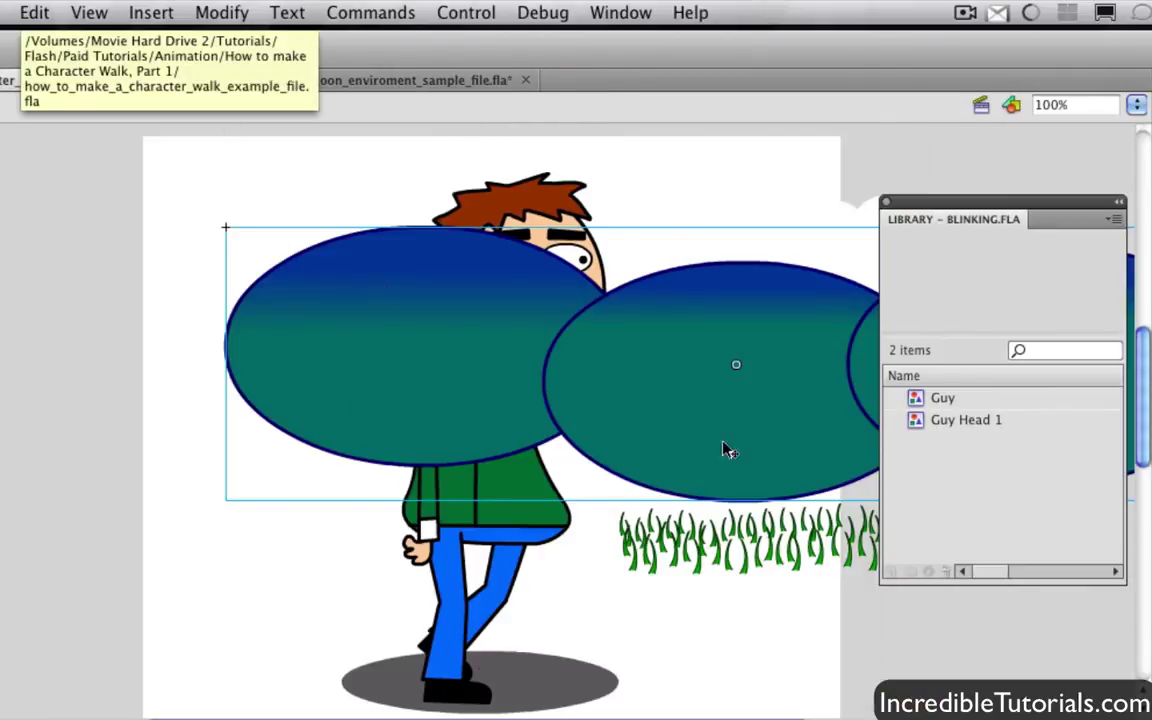
click(970, 421)
drag(970, 425, 116, 339)
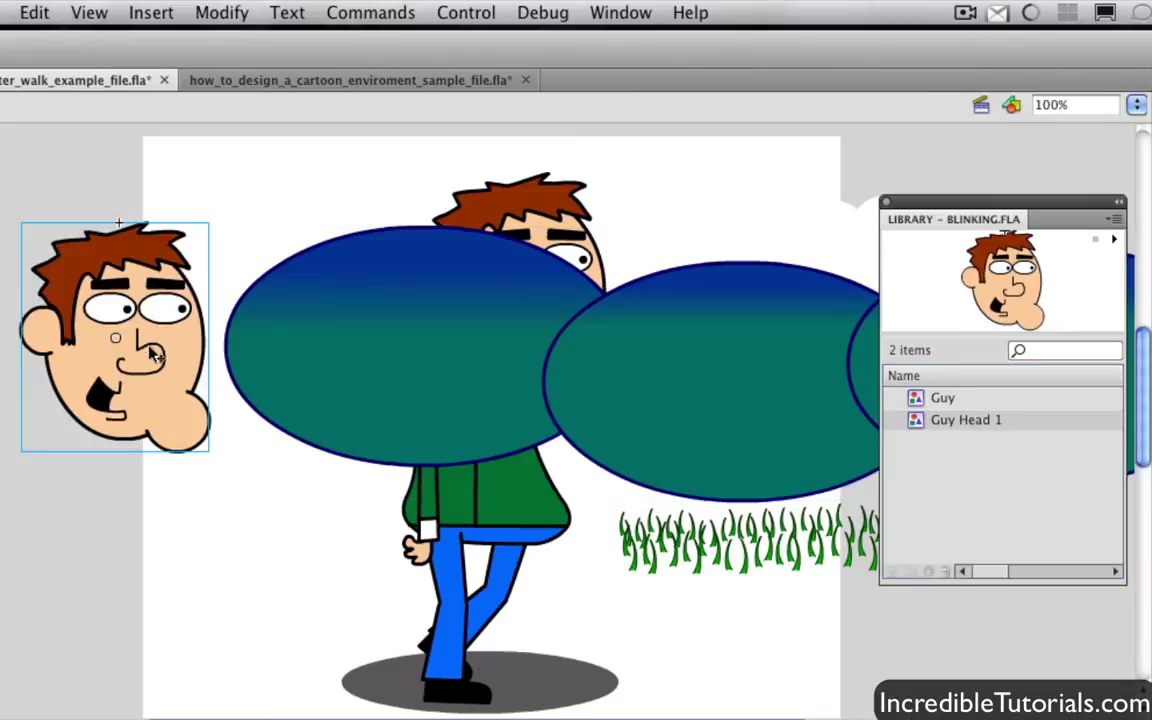